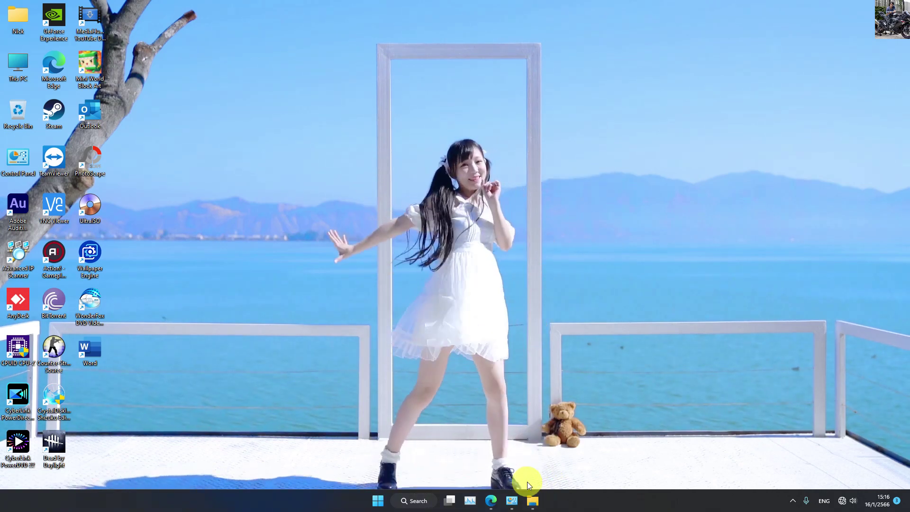
Open the list of network adapters from the Network and Sharing Center
left_click(512, 501)
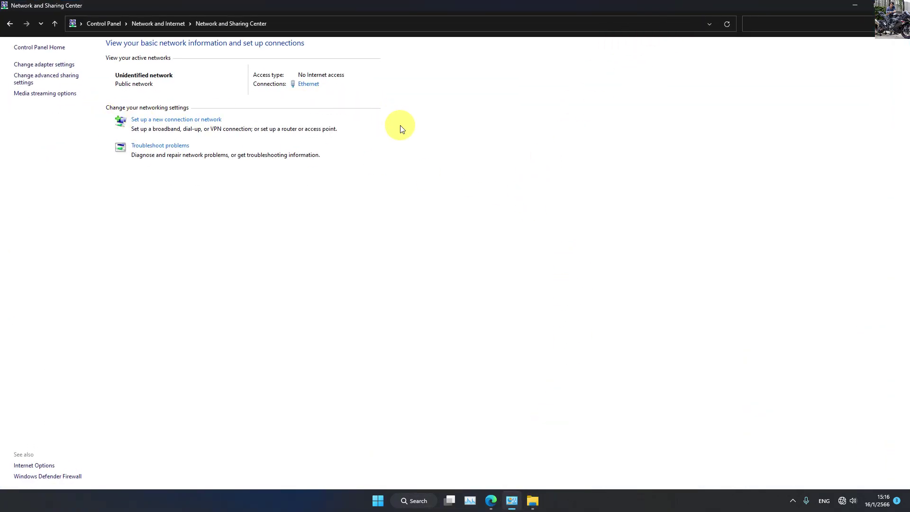
left_click(309, 84)
left_click(532, 157)
left_click(43, 65)
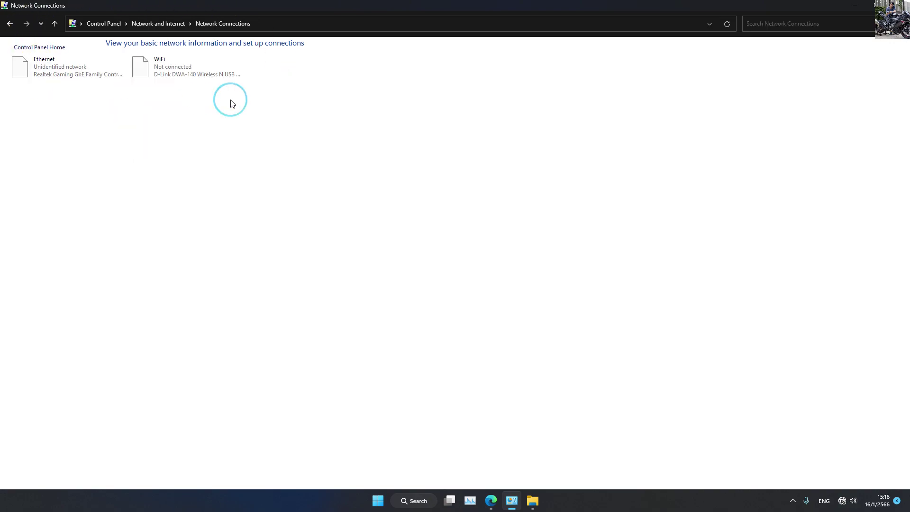
Examine the Ethernet and WiFi adapters in the Network Connections list
left_click(61, 76)
left_click(178, 132)
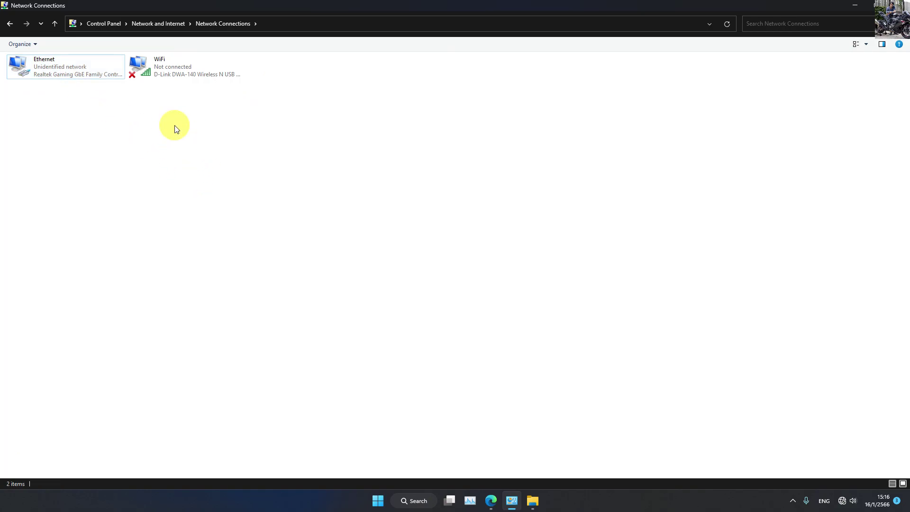
left_click(75, 77)
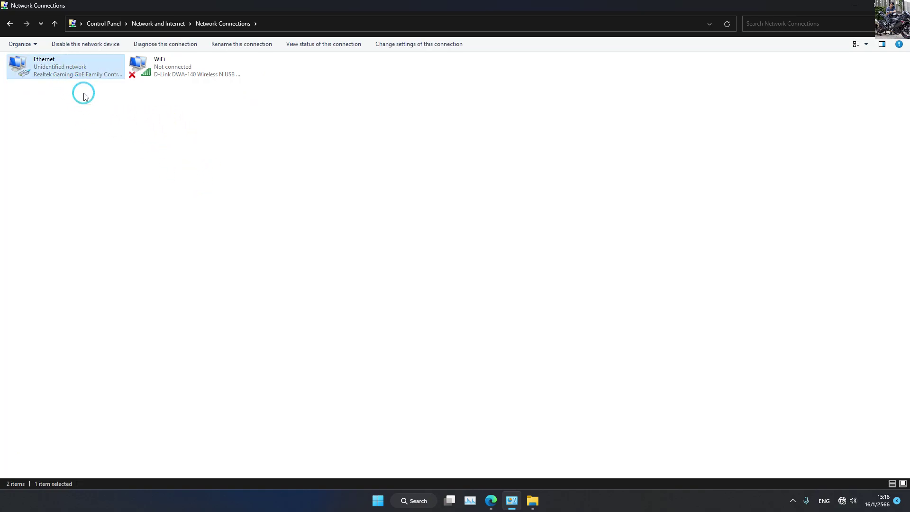
left_click(142, 76)
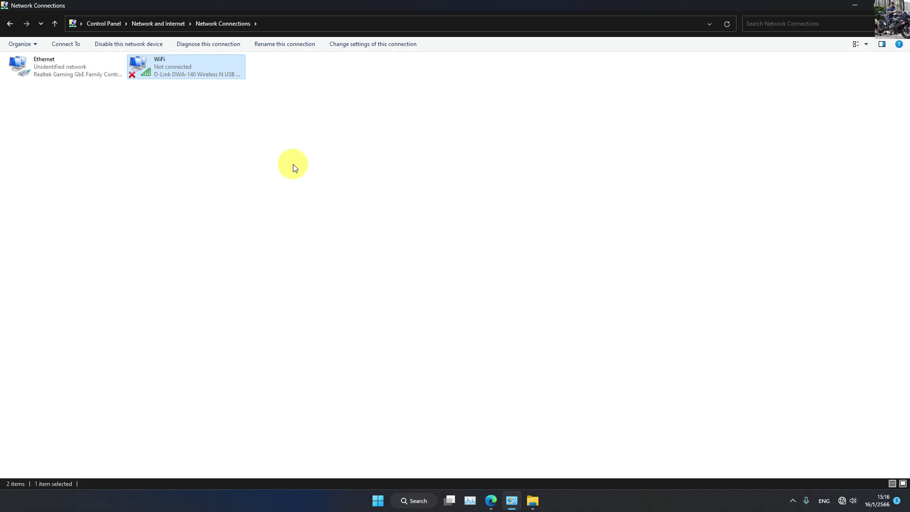
left_click_drag(623, 4, 474, 1)
left_click(63, 69)
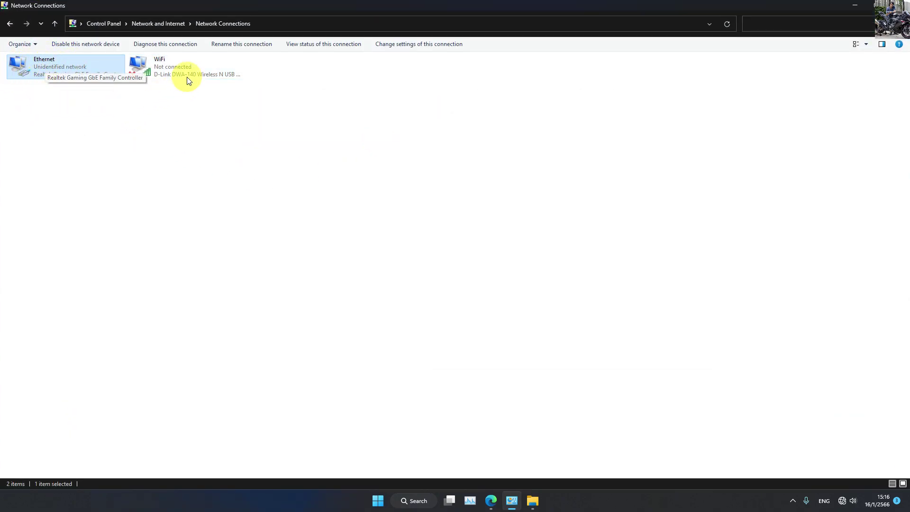
left_click(180, 81)
left_click(537, 192)
View the Internet Protocol Version 4 (TCP/IPv4) settings in the Ethernet adapter's properties, closing them without changes
left_click(59, 74)
right_click(60, 75)
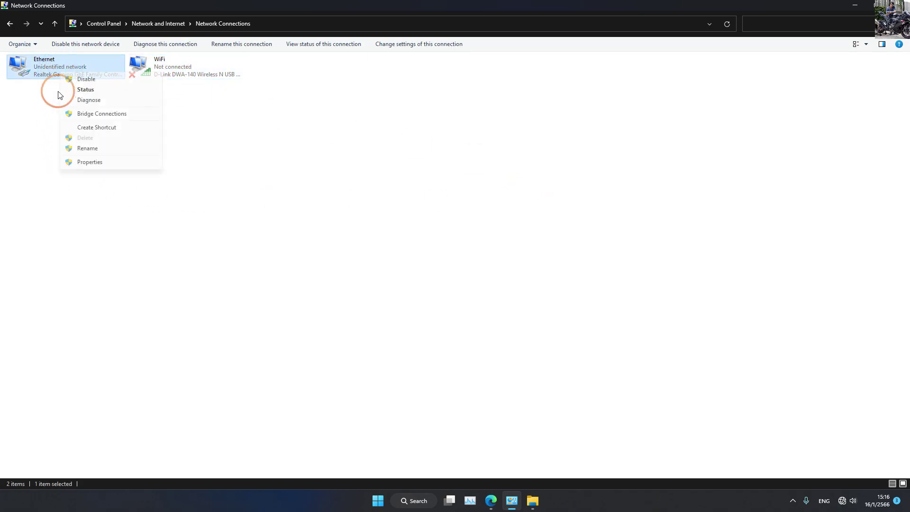
left_click(91, 161)
left_click_drag(142, 54, 448, 98)
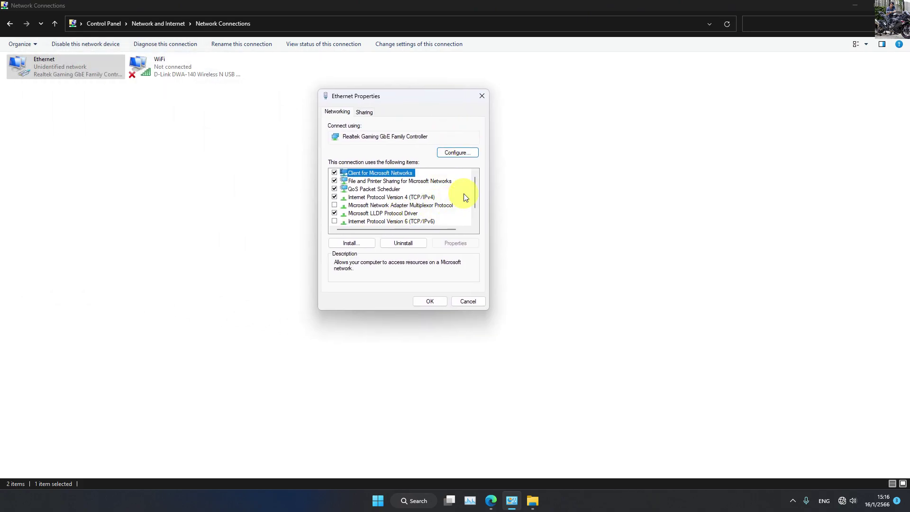
double_click(399, 197)
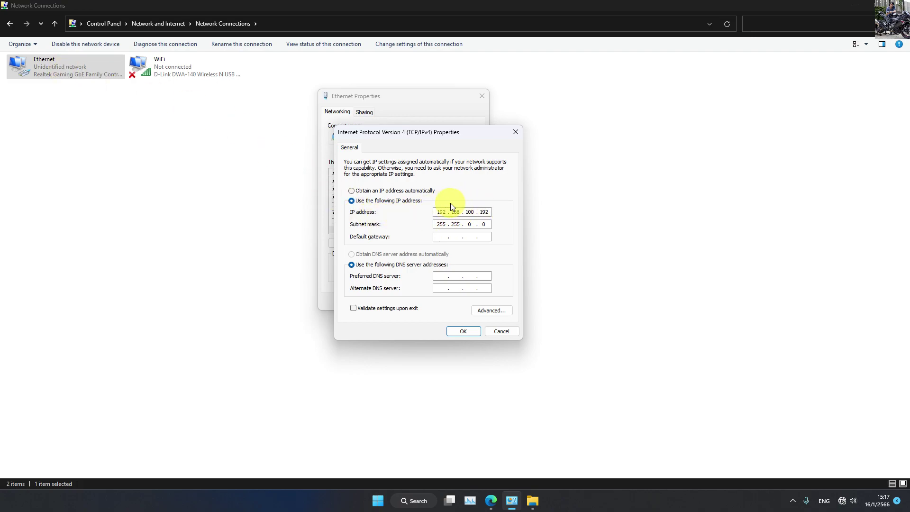
left_click(500, 332)
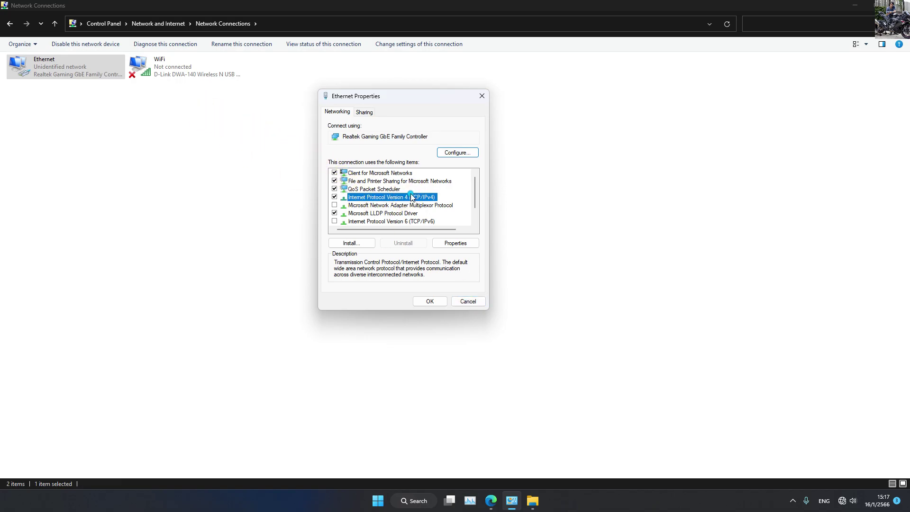
Try the subnet masks 255.0.0.0 and 255.255.0.0 in the Ethernet adapter's IPv4 settings, discarding the changes
double_click(385, 197)
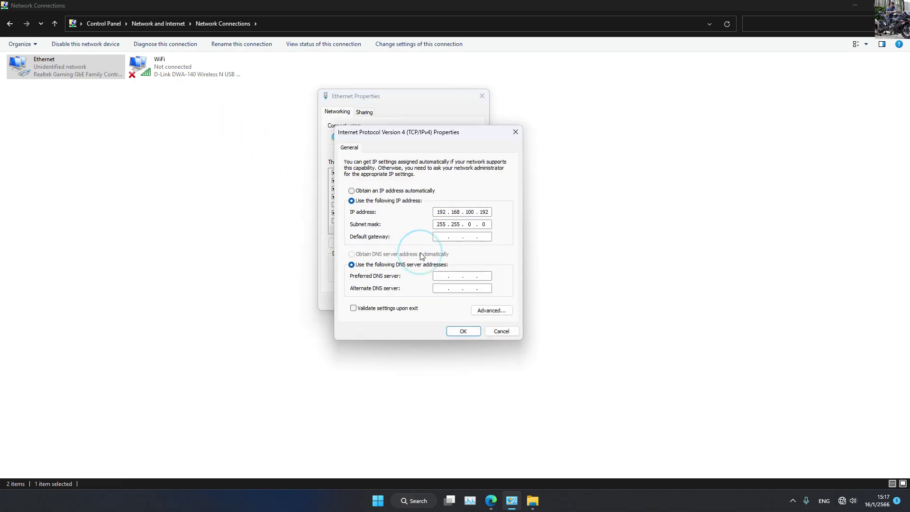
double_click(467, 224)
type("255 .")
double_click(454, 224)
type("0.0")
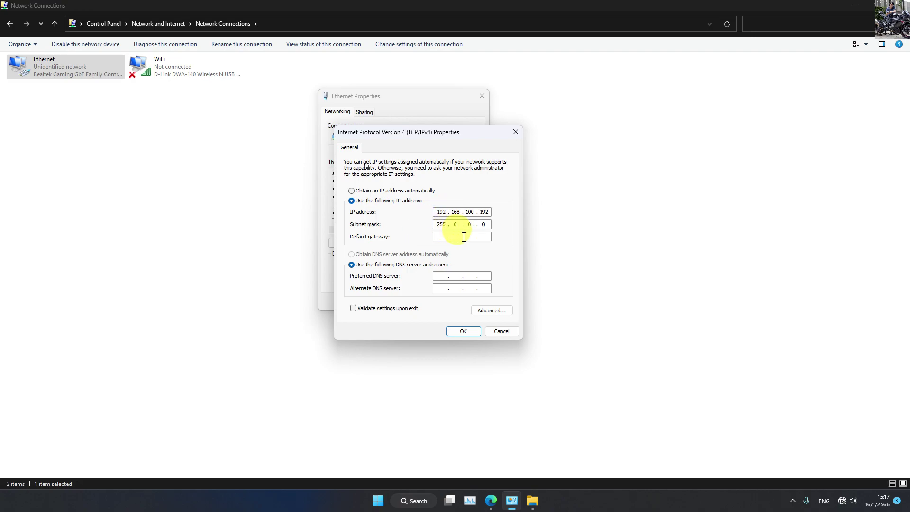
type("255")
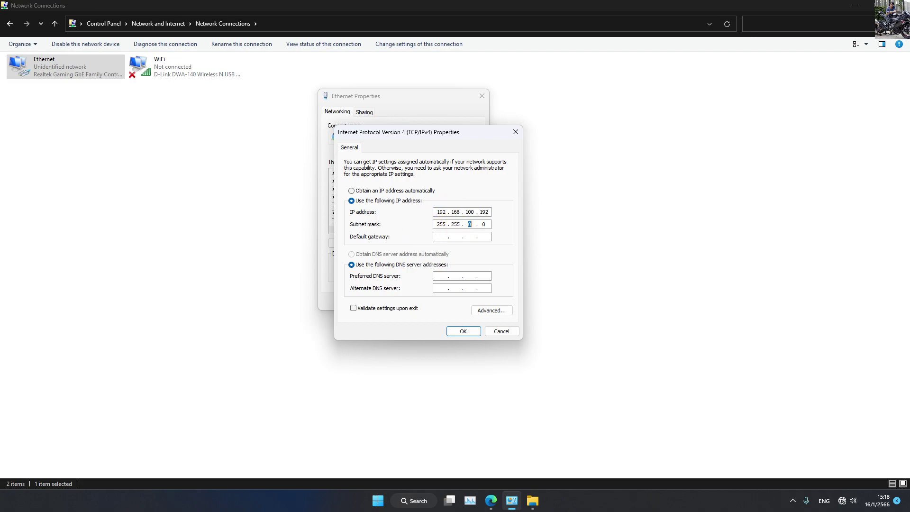
left_click(502, 332)
left_click(470, 304)
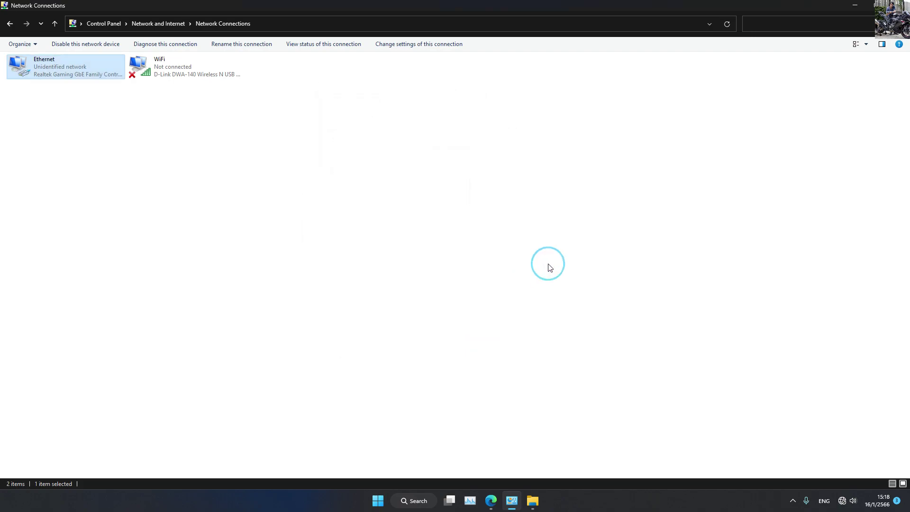
left_click(563, 151)
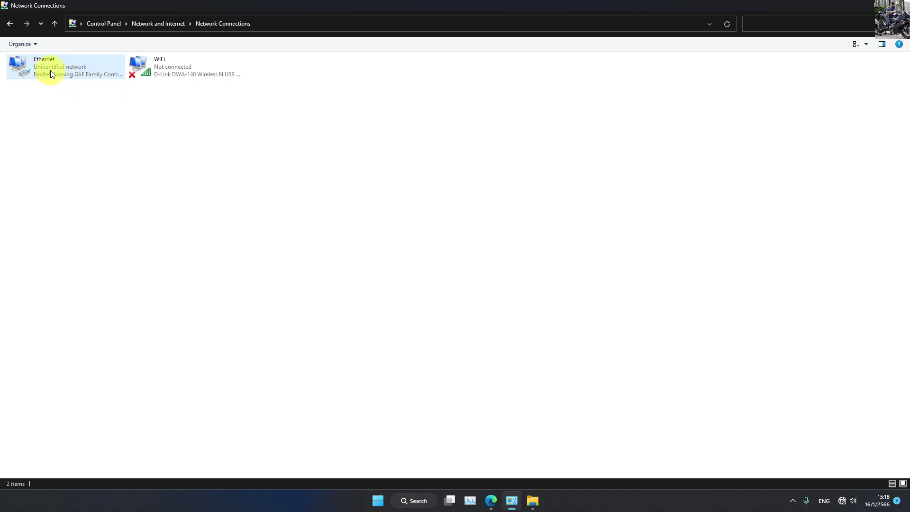
left_click(216, 131)
left_click(196, 79)
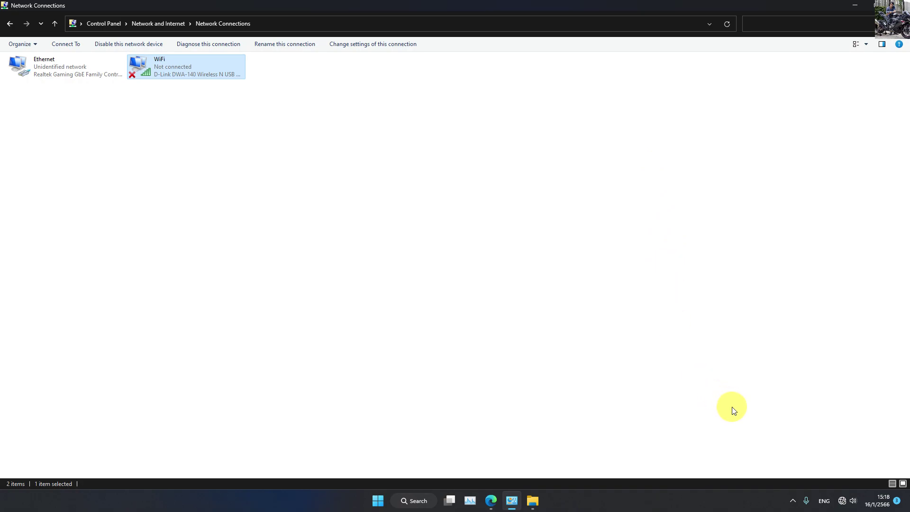
left_click(178, 102)
left_click(179, 73)
Restore the Network Connections window to a smaller size and turn on Wi-Fi from the quick settings
left_click(842, 501)
left_click(821, 423)
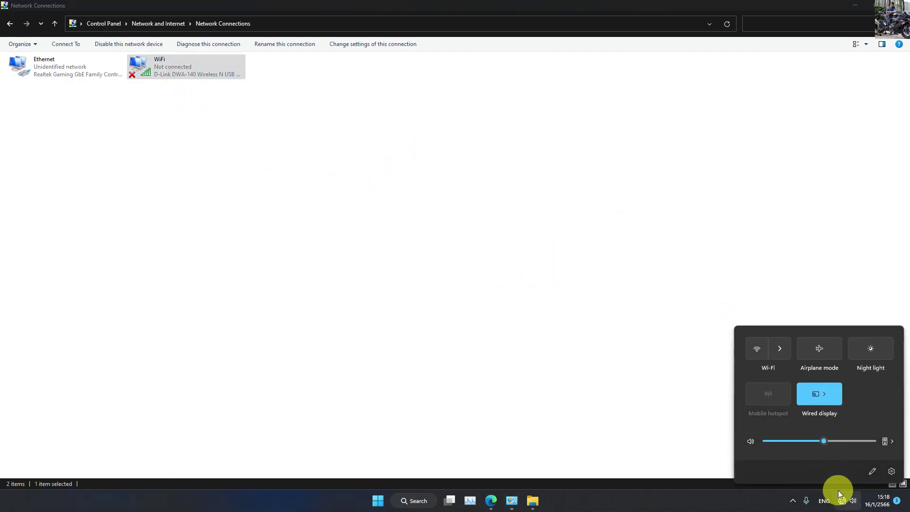
left_click(877, 5)
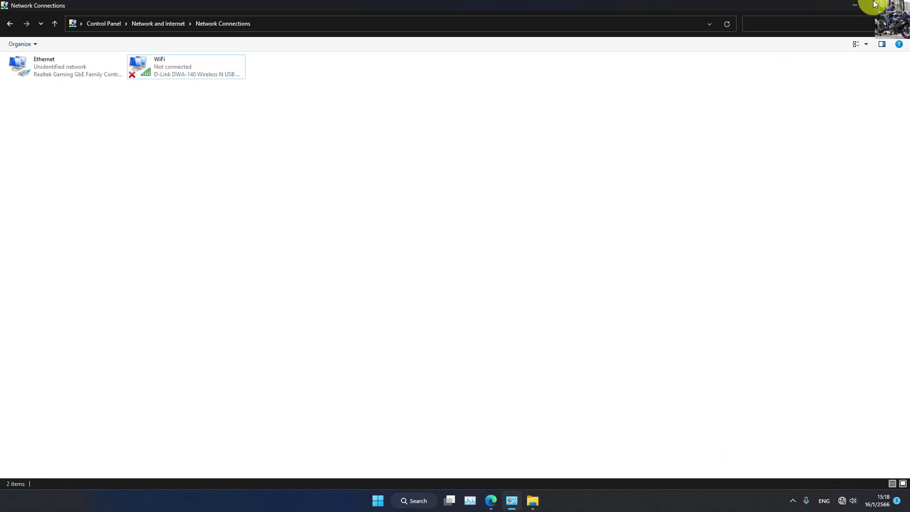
left_click(876, 6)
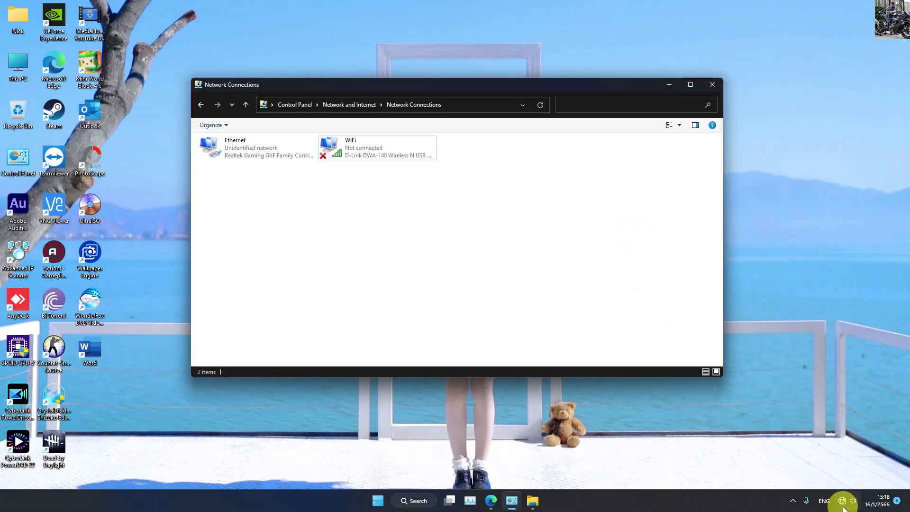
left_click(842, 503)
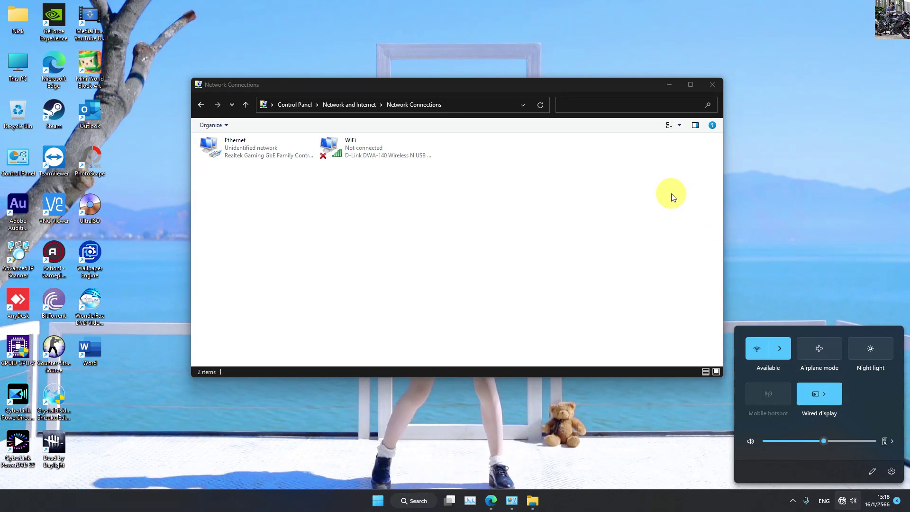
Connect the WiFi adapter to the EDP WORK SHOP network and check it in the list of available networks
left_click(364, 153)
right_click(365, 155)
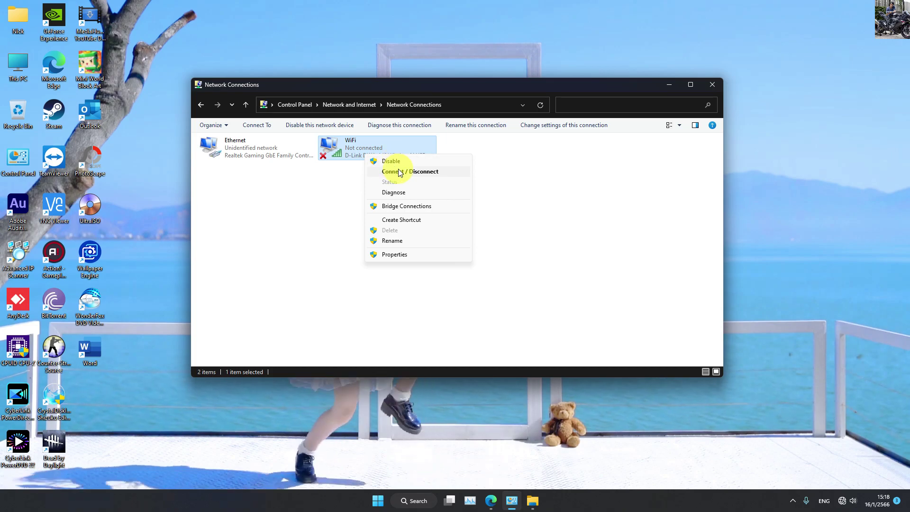
left_click(842, 501)
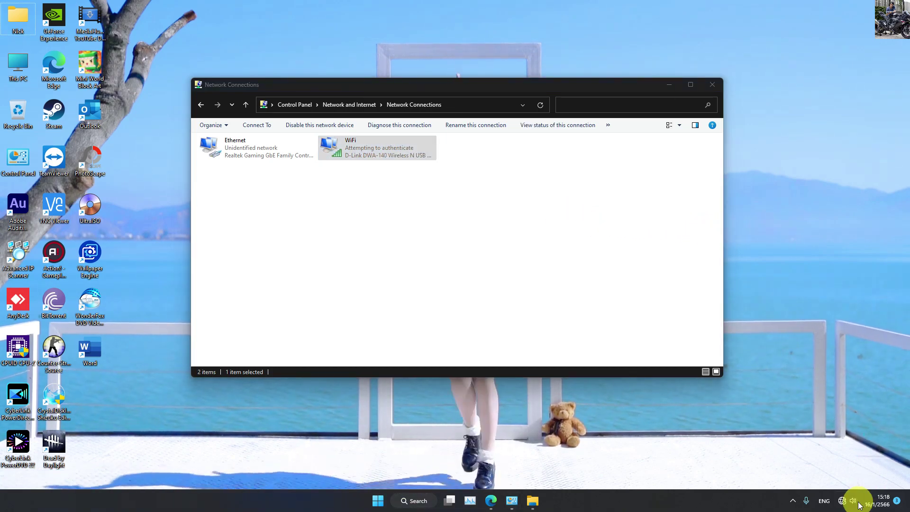
left_click(786, 350)
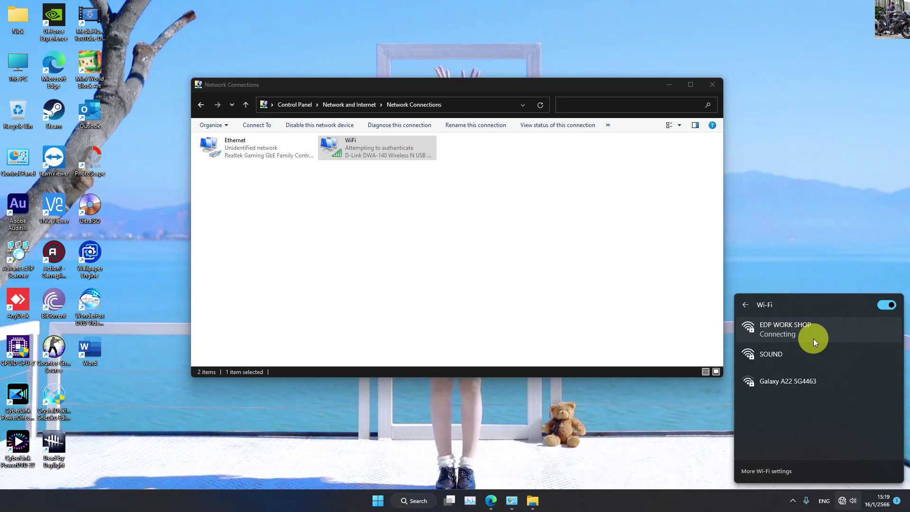
left_click(782, 190)
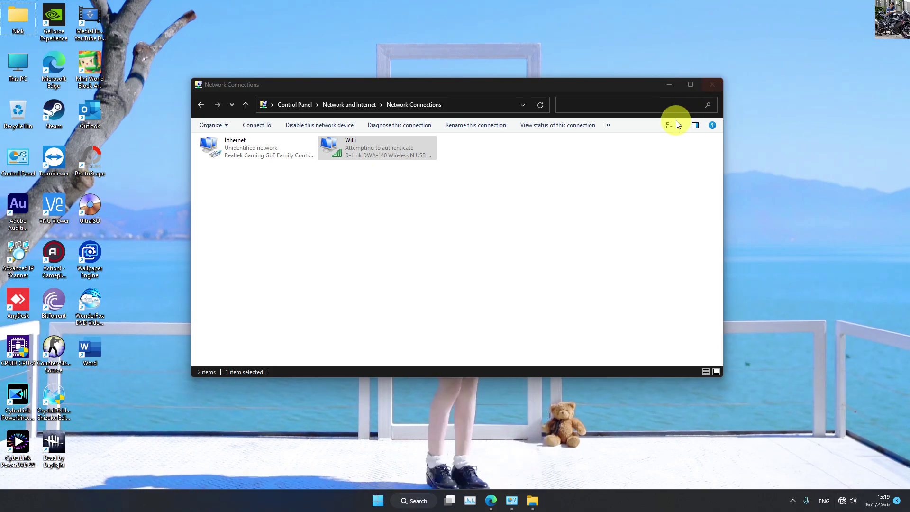
left_click(327, 203)
left_click_drag(231, 201, 412, 157)
left_click(517, 208)
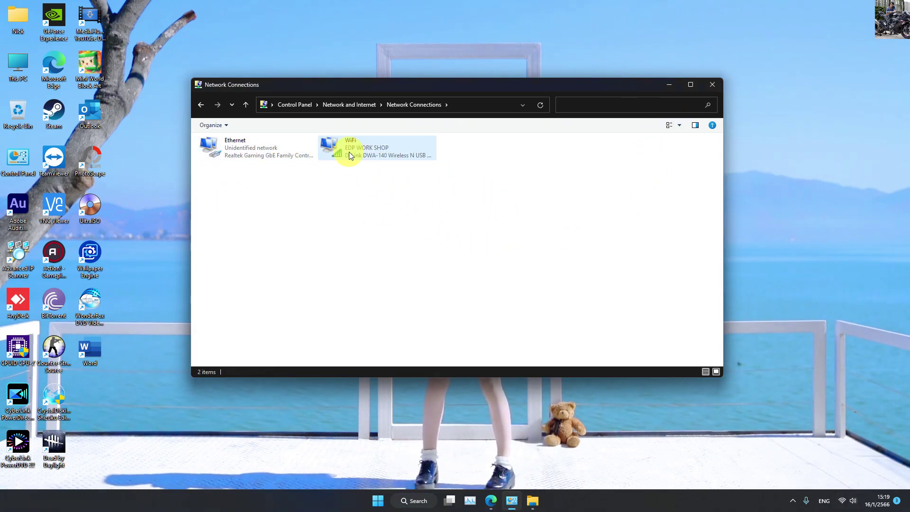
left_click(364, 149)
left_click(243, 151)
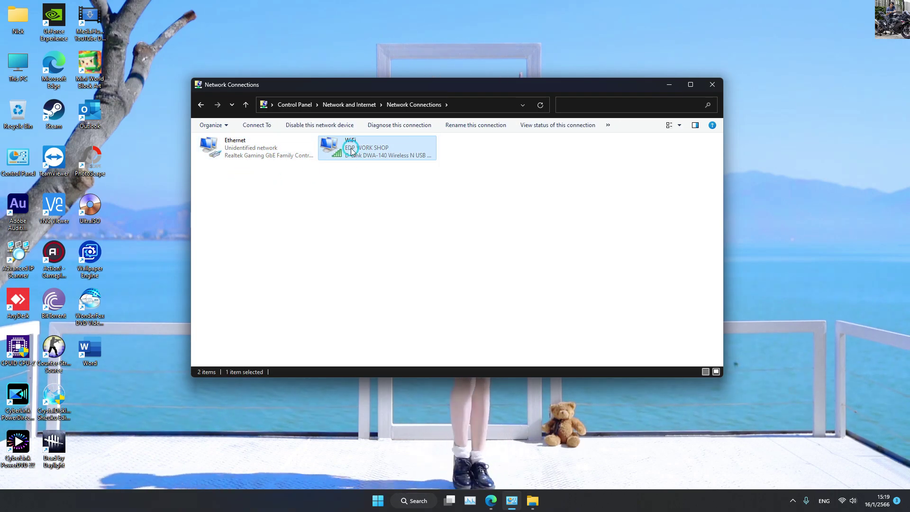
left_click(408, 223)
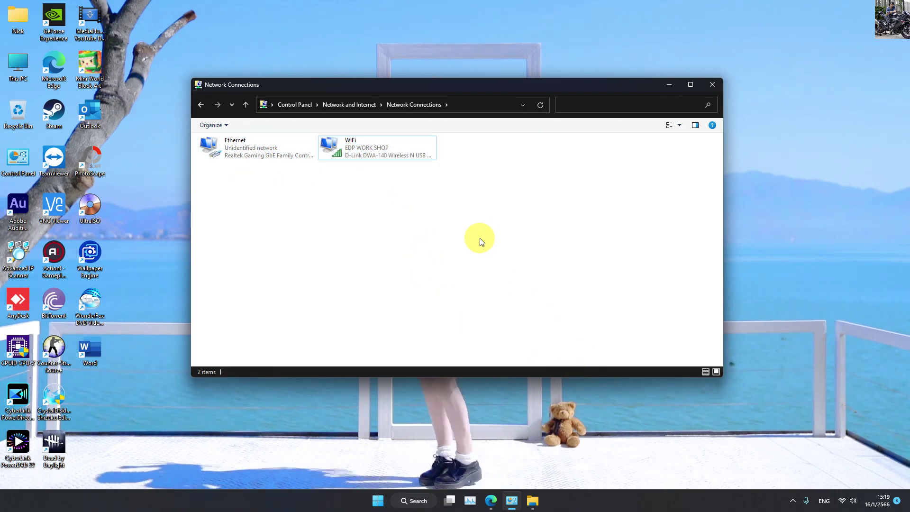
right_click(163, 176)
left_click(232, 148)
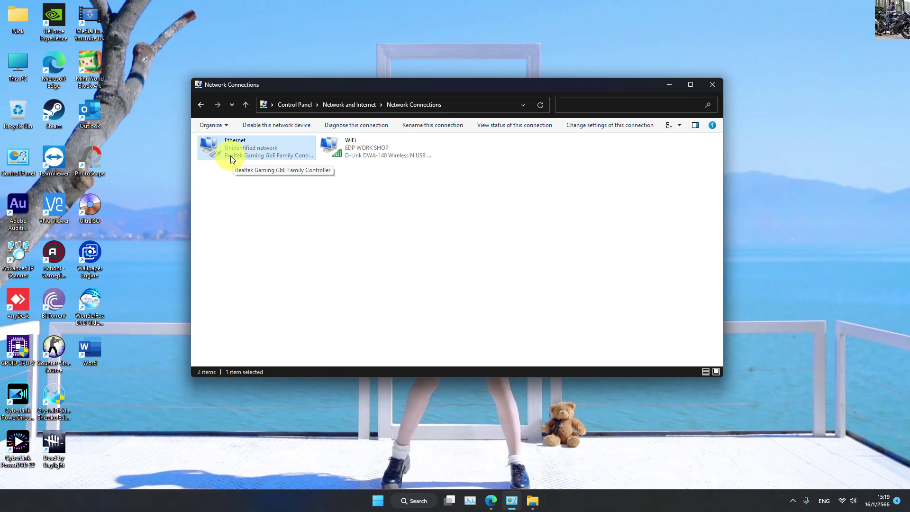
left_click(258, 206)
left_click(335, 151)
left_click(239, 152)
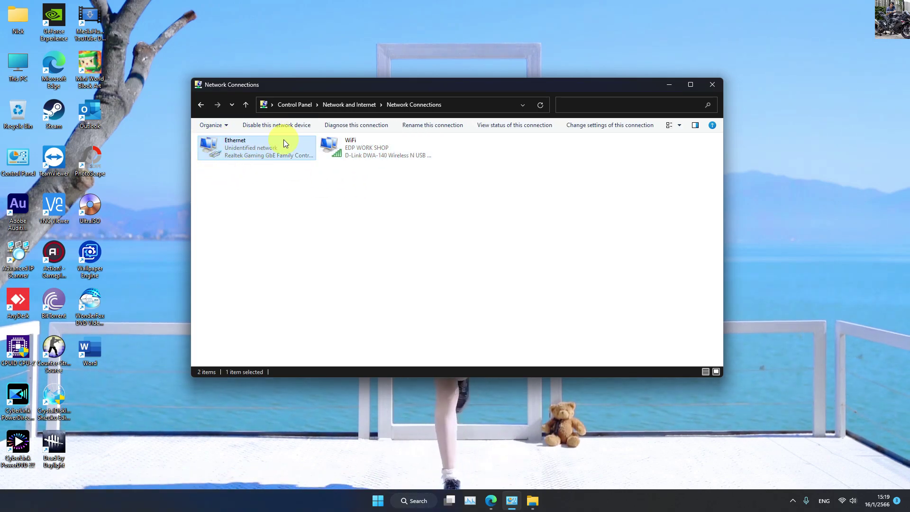
left_click(365, 147)
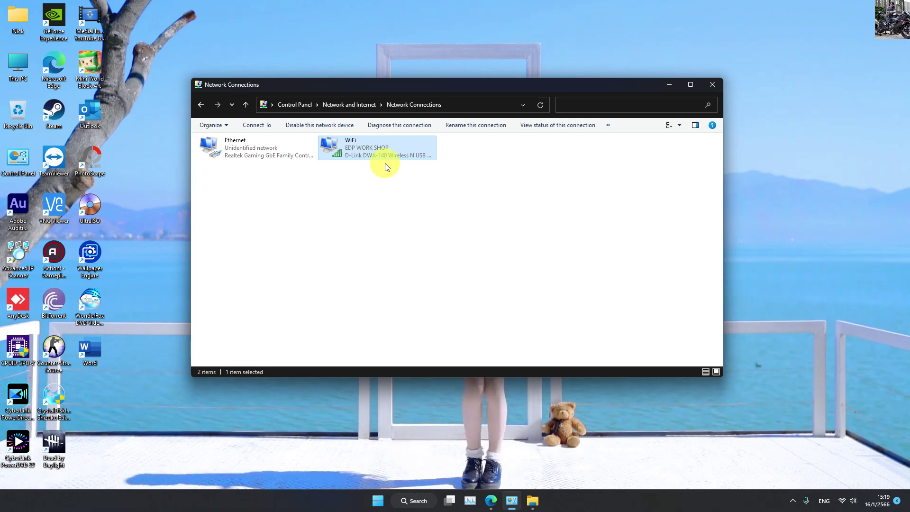
left_click(244, 202)
left_click(240, 152)
left_click(335, 158)
right_click(118, 199)
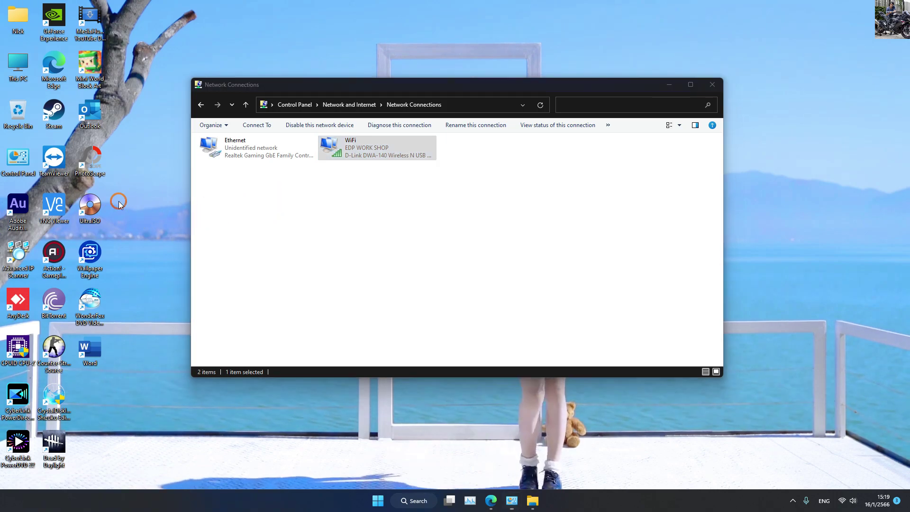
left_click(147, 235)
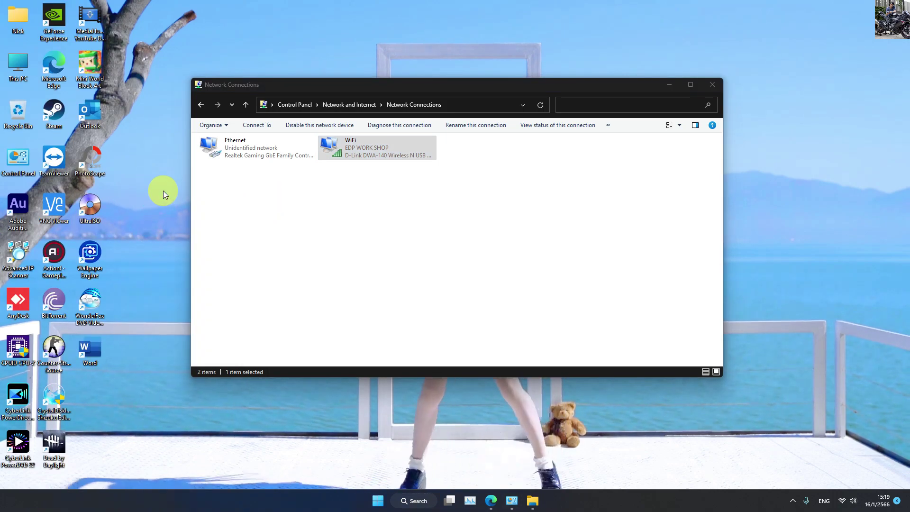
left_click(248, 149)
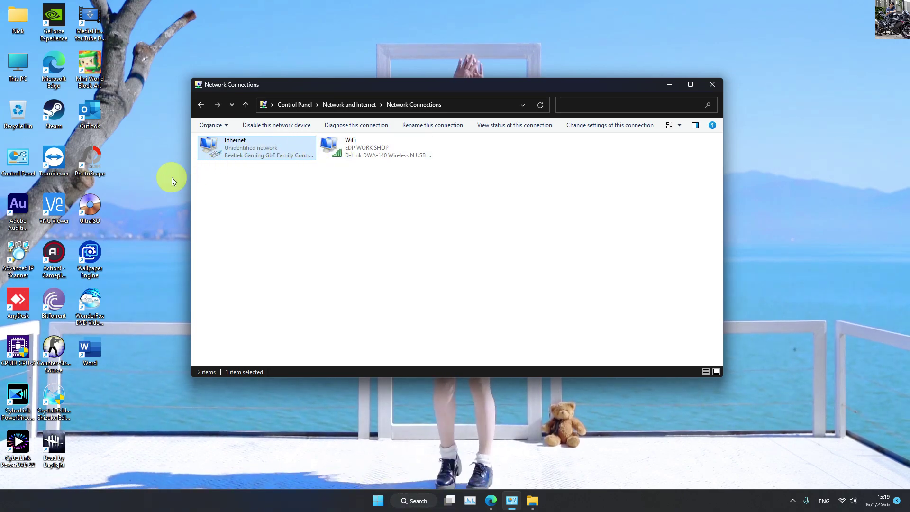
left_click(241, 181)
left_click(244, 152)
left_click(368, 150)
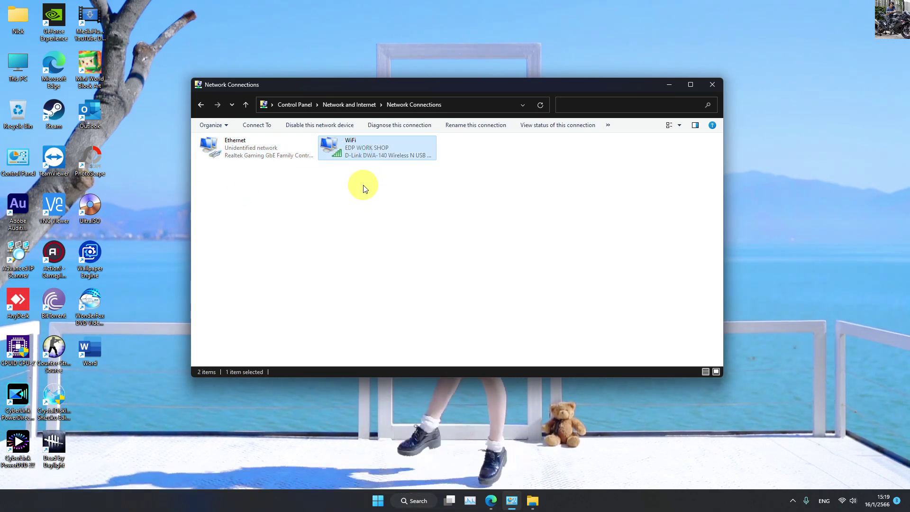
right_click(802, 177)
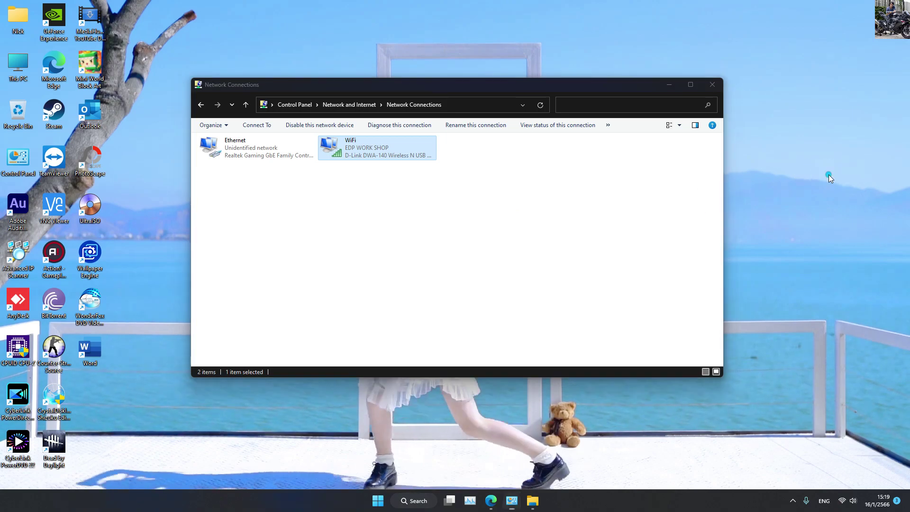
Examine the Ethernet and WiFi adapters' connection status side by side in the Network Connections window
left_click(744, 169)
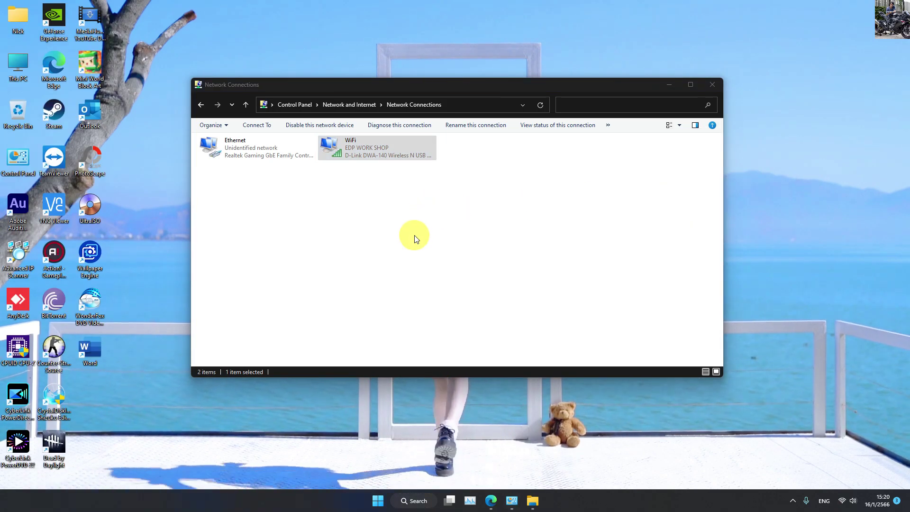
left_click(366, 239)
left_click(351, 148)
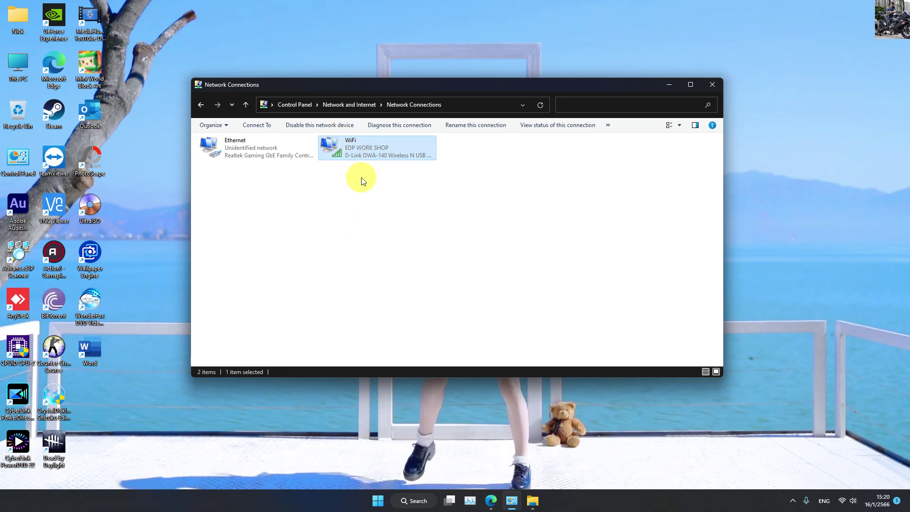
right_click(804, 247)
left_click(757, 242)
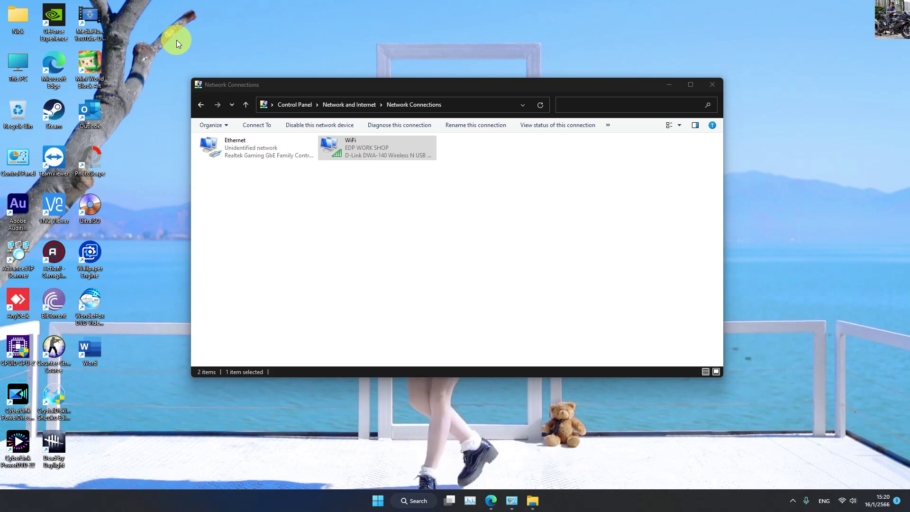
left_click(226, 151)
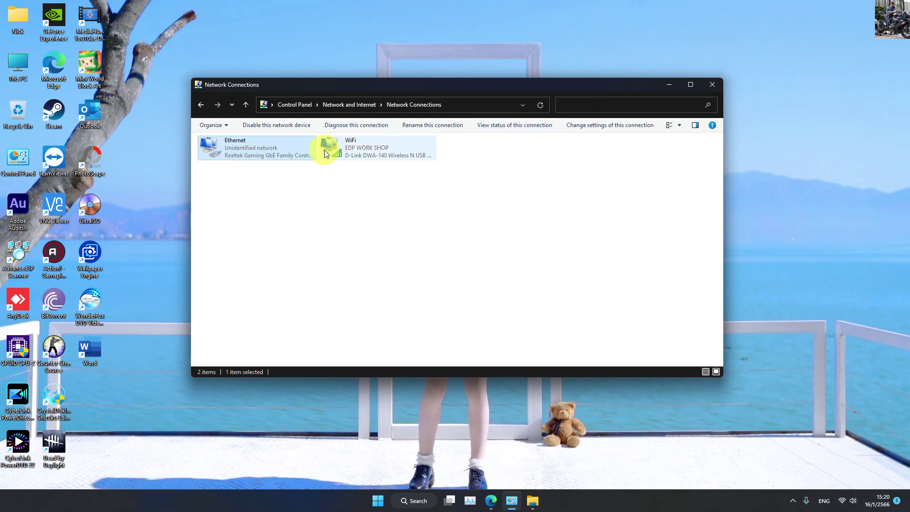
left_click(372, 146)
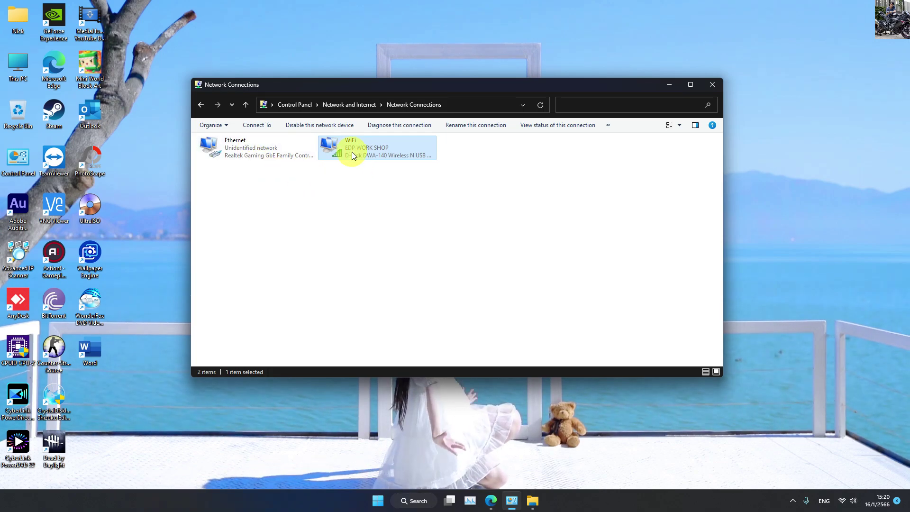
left_click(230, 152)
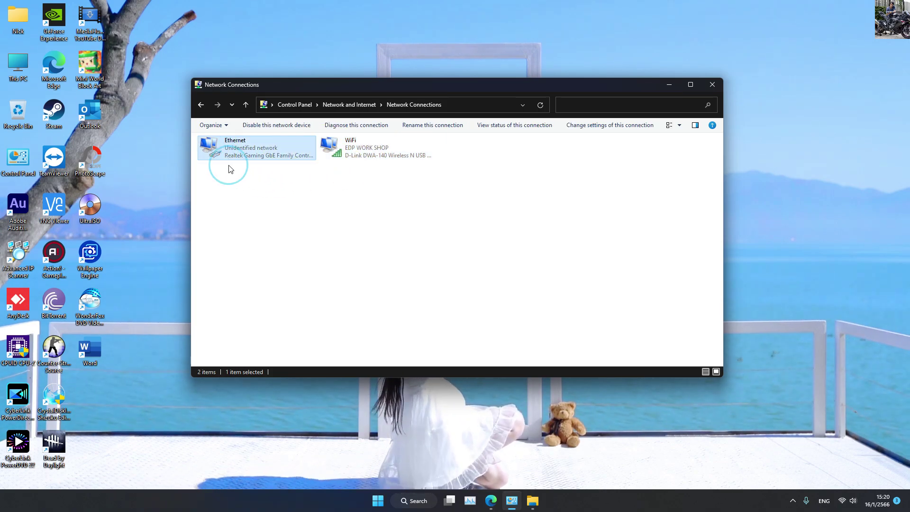
left_click(377, 157)
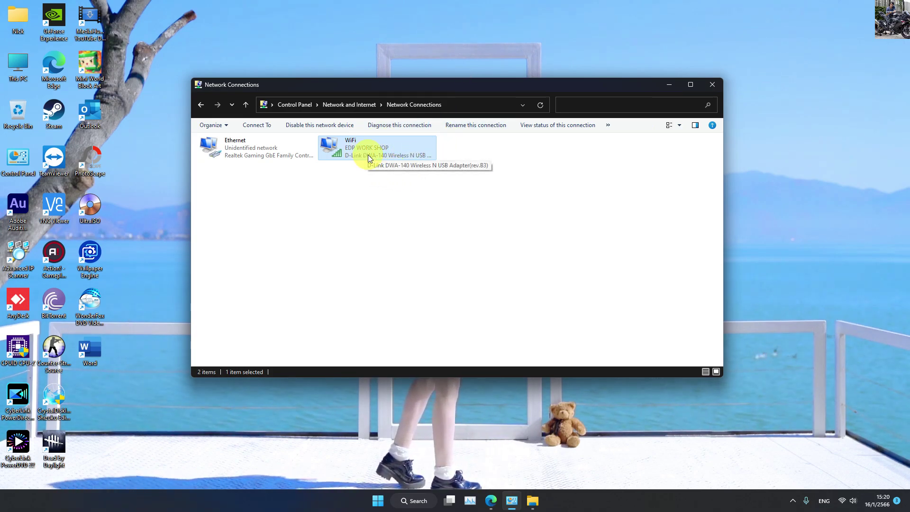
left_click(406, 231)
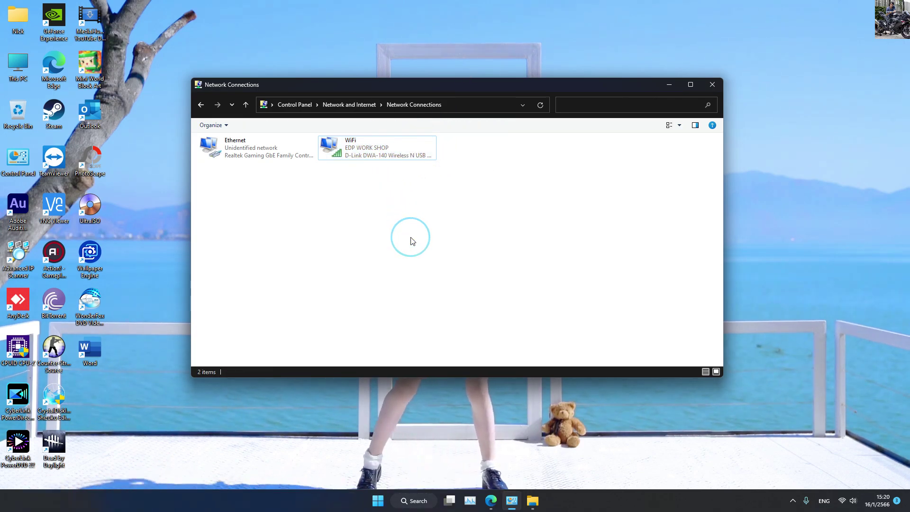
right_click(772, 158)
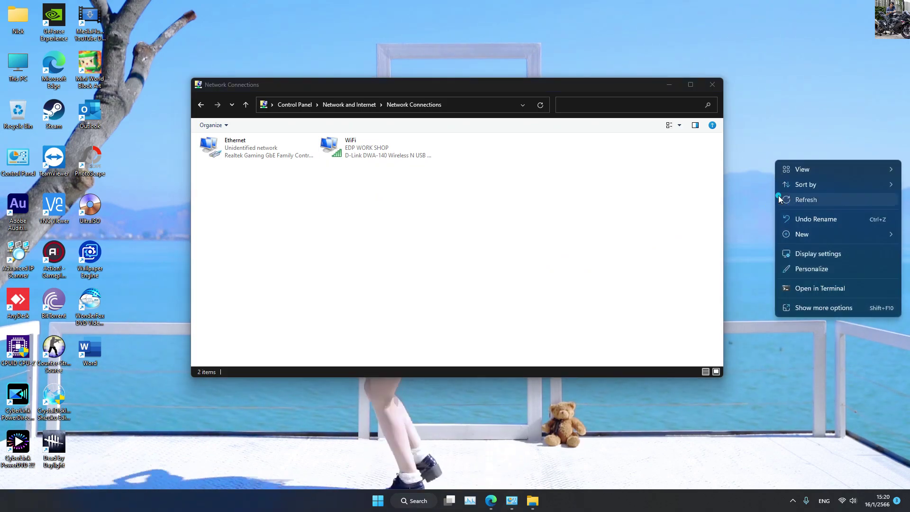
left_click(779, 197)
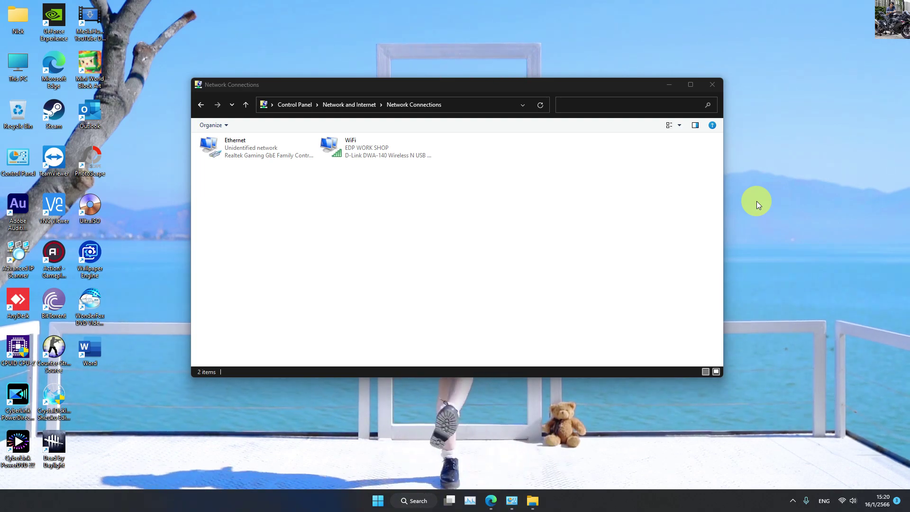
right_click(770, 162)
left_click(775, 155)
right_click(775, 154)
left_click(794, 182)
right_click(768, 152)
left_click(775, 162)
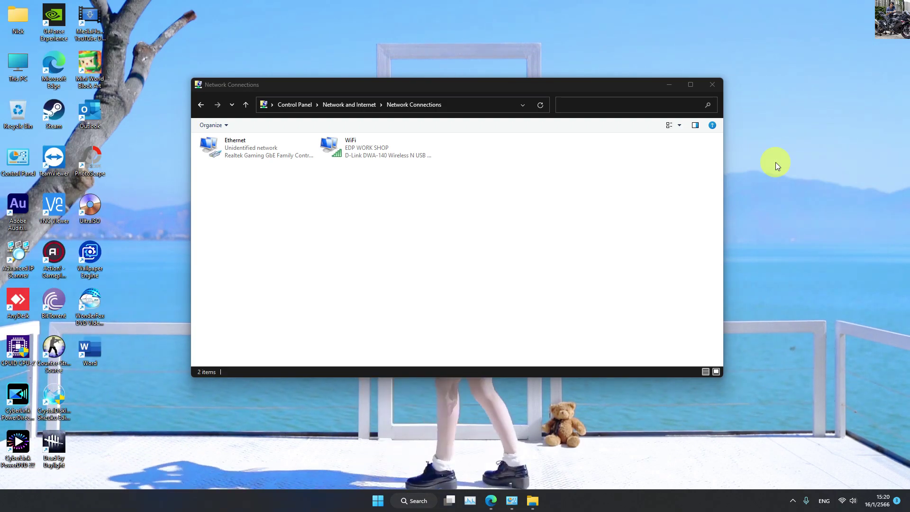
Close the Network Connections window and return to the empty desktop
left_click(712, 83)
right_click(571, 124)
left_click(639, 112)
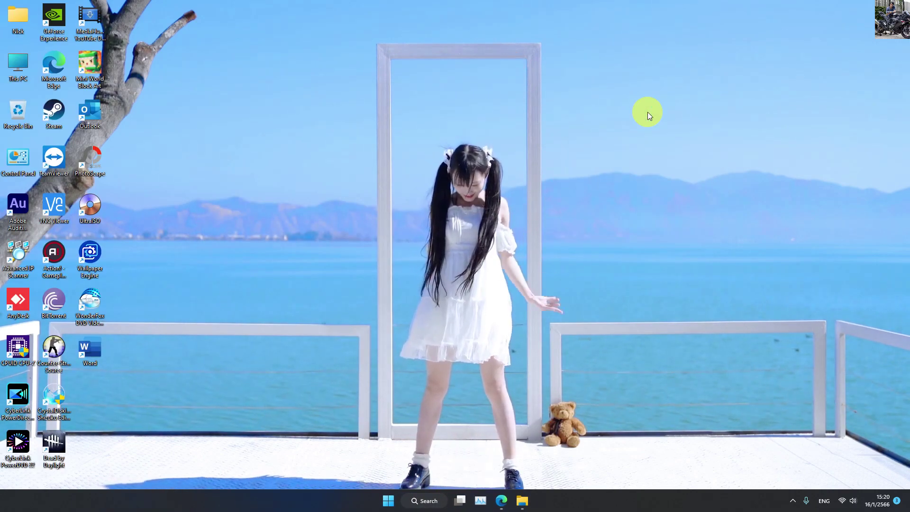